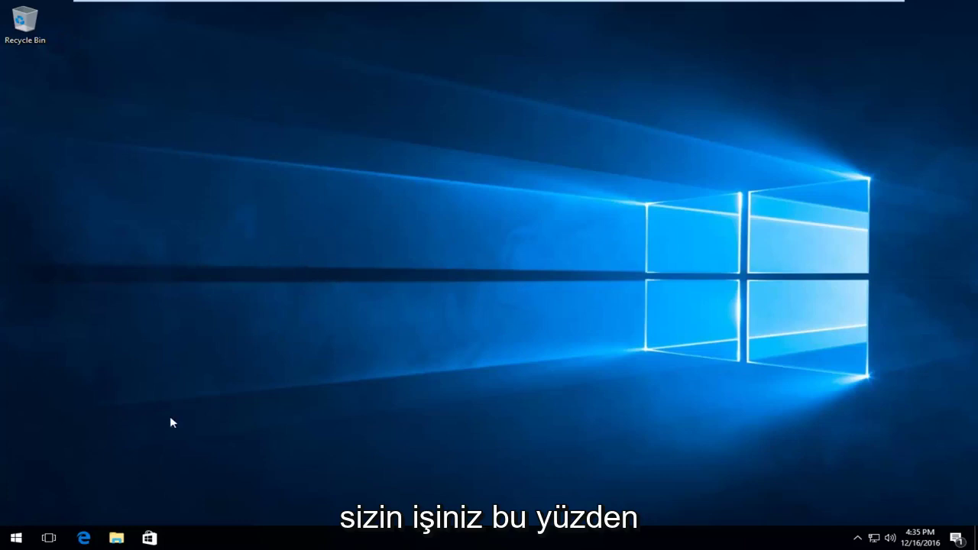
Search the Start menu for 'control panel' and launch Control Panel from the best match.
left_click(4, 541)
type("contr")
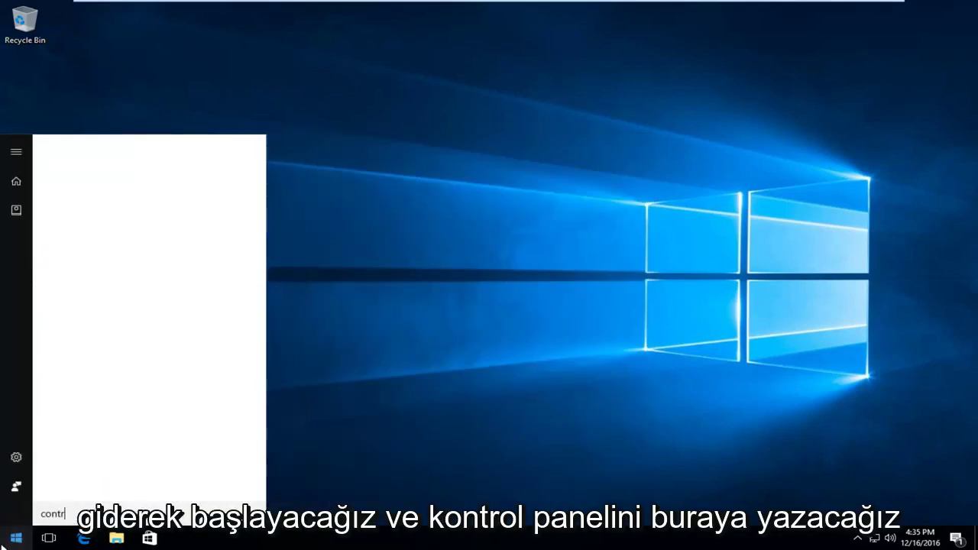
type("ol panel")
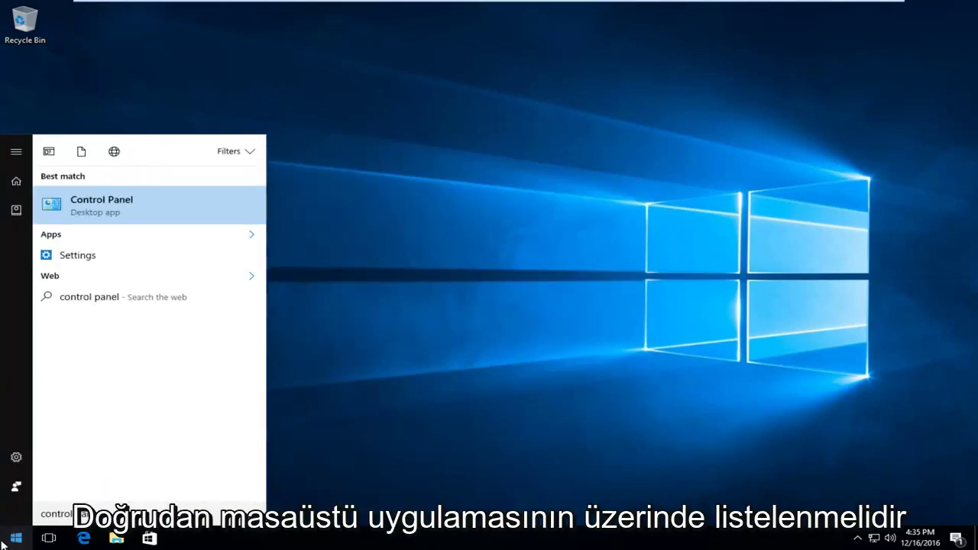
left_click(86, 213)
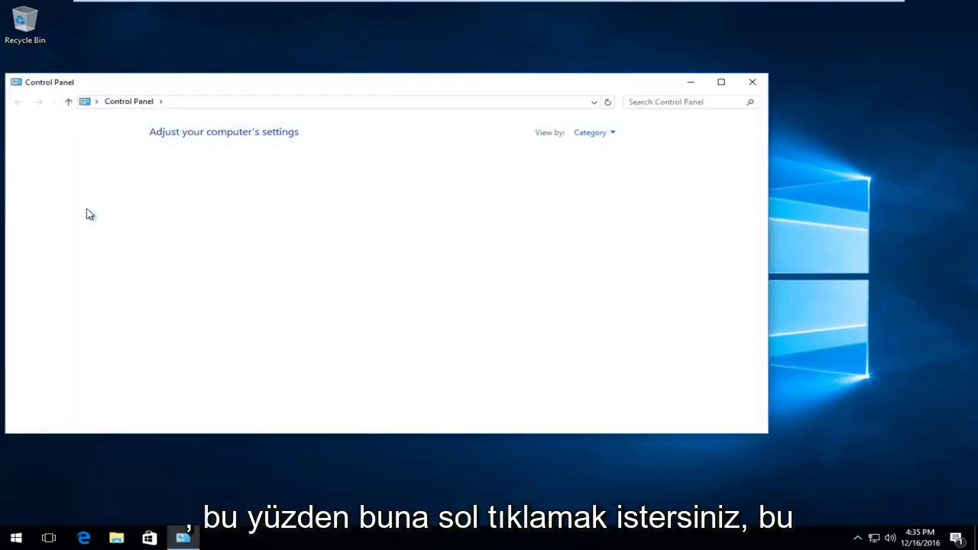
Move the Control Panel window right and open the Appearance and Personalization category.
left_click_drag(184, 84, 314, 80)
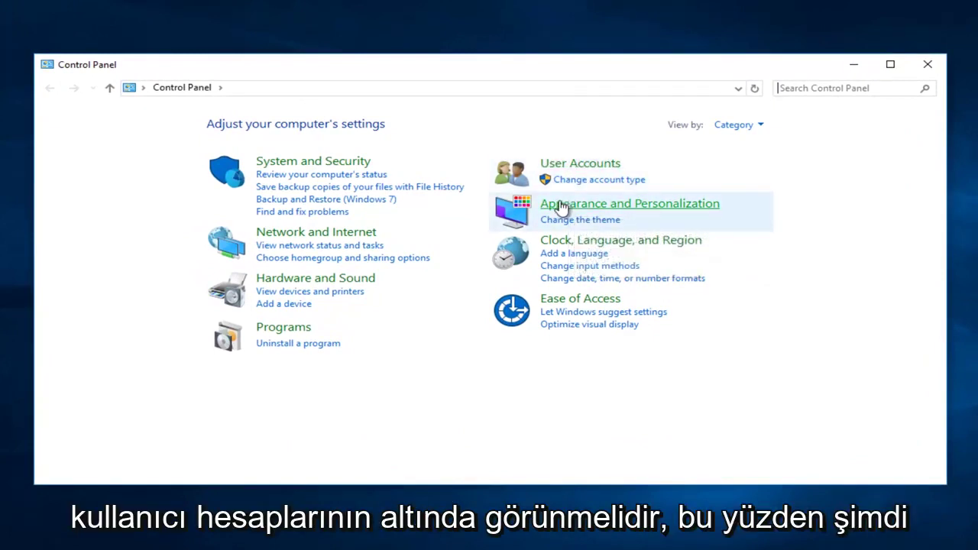
left_click(560, 205)
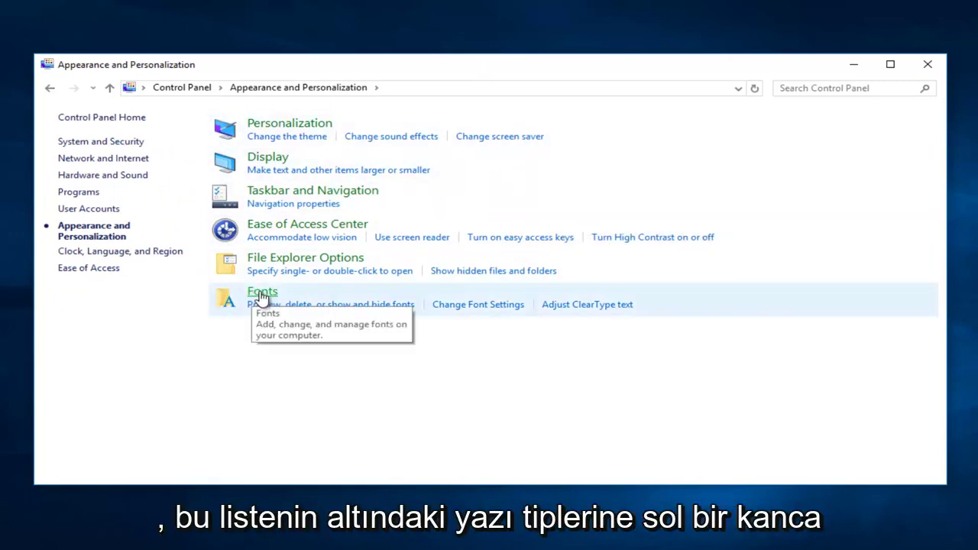
Open Fonts and launch the ClearType Text Tuner via 'Adjust ClearType text'.
left_click(262, 293)
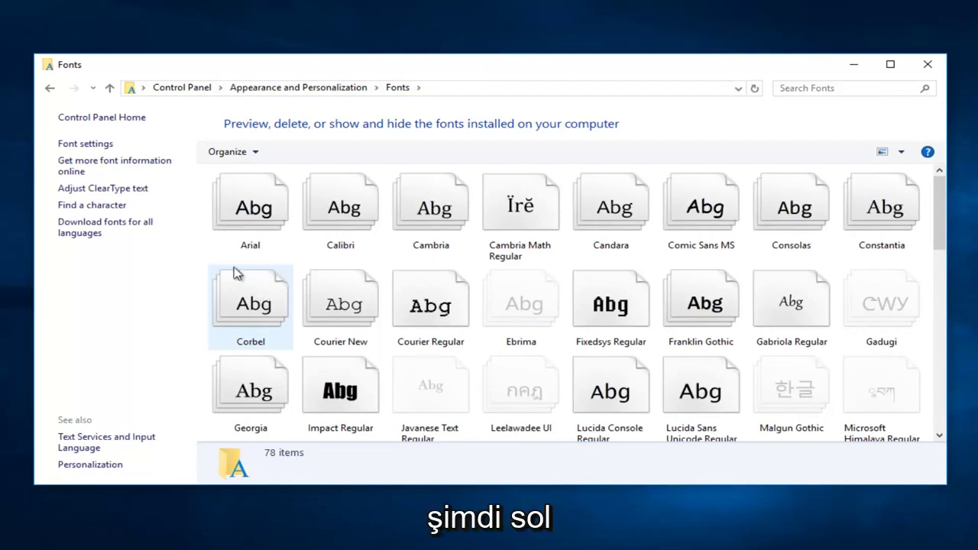
left_click(121, 189)
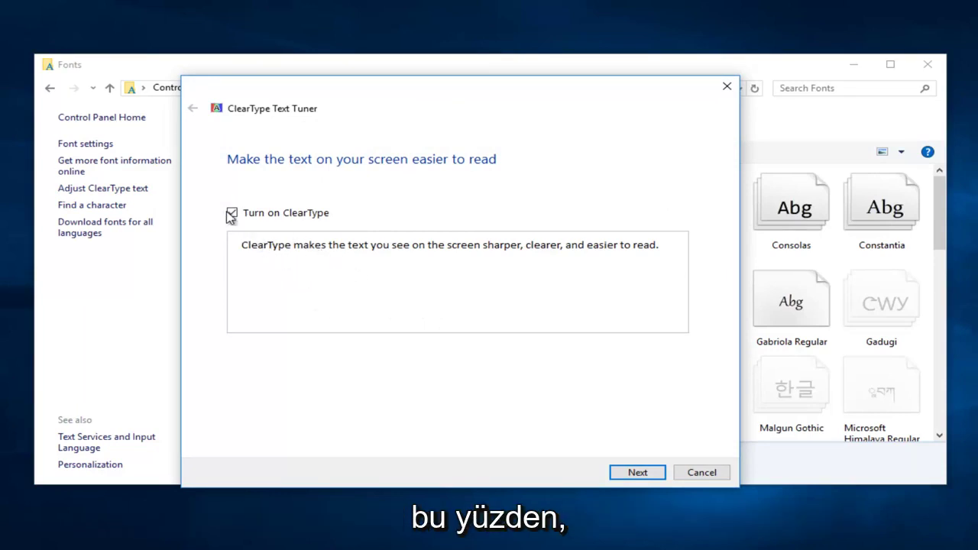
Toggle 'Turn on ClearType' repeatedly to compare the sample text, leaving it unchecked.
key("space")
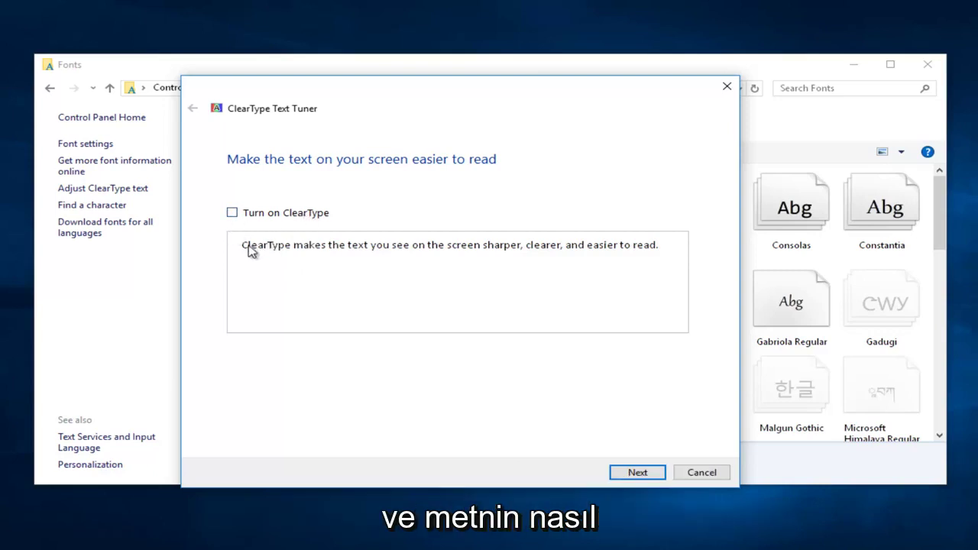
left_click(232, 215)
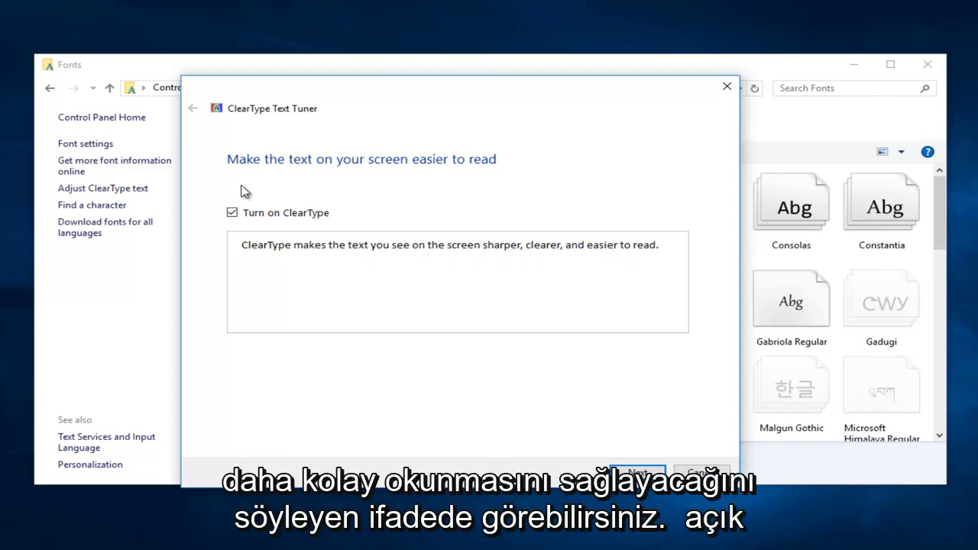
left_click(233, 213)
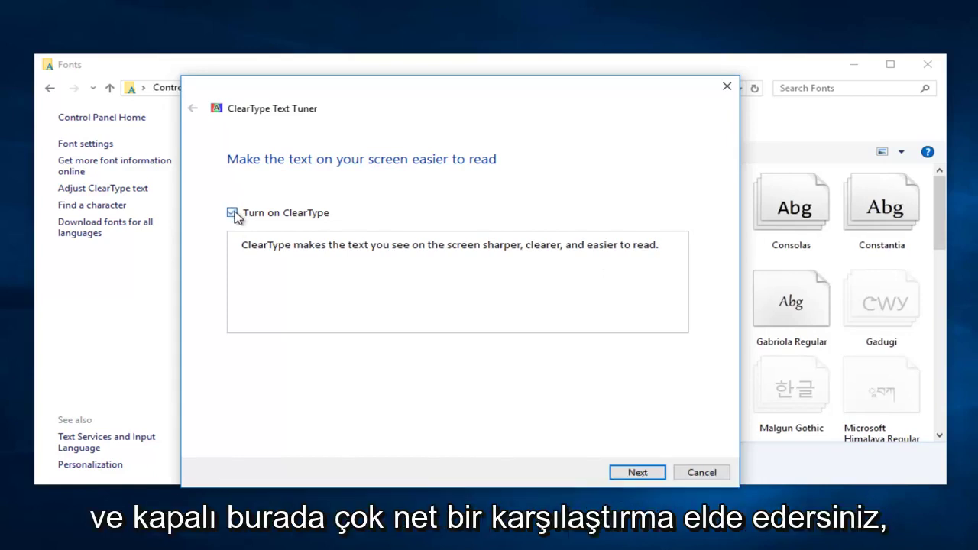
left_click(232, 214)
left_click(232, 214)
left_click(233, 213)
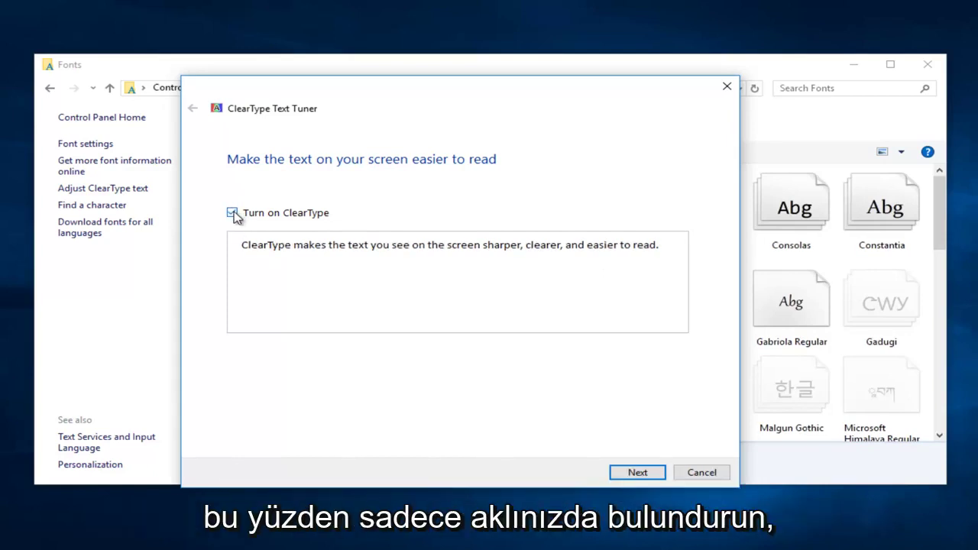
left_click(232, 213)
left_click(232, 213)
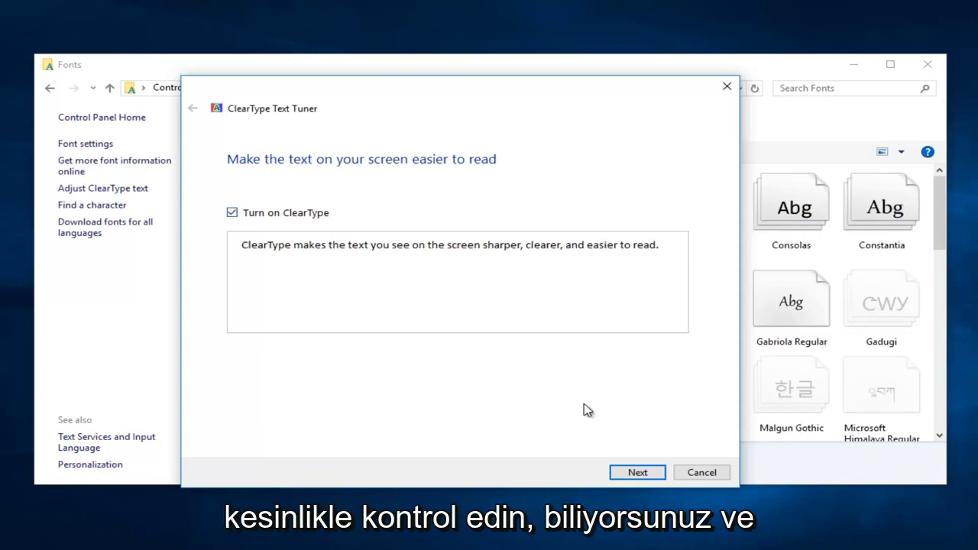
left_click(232, 213)
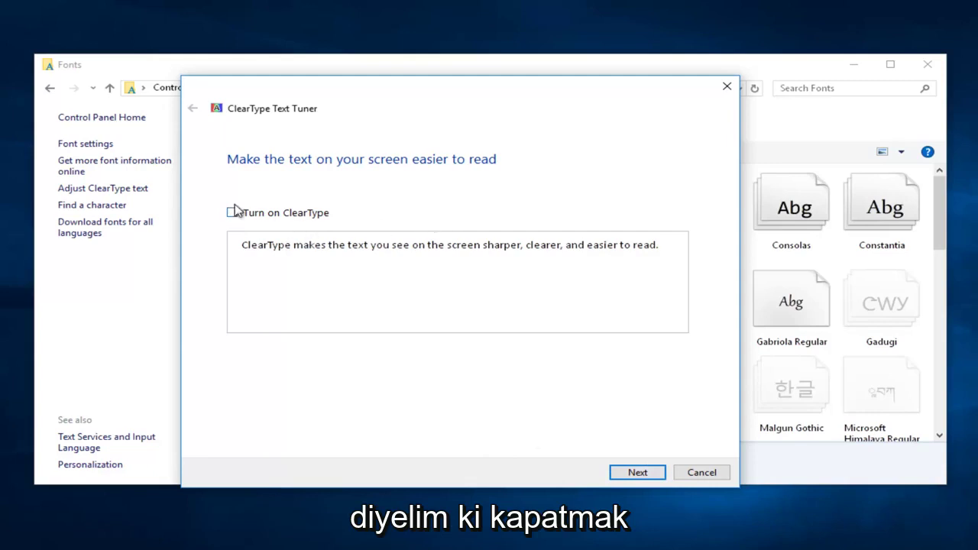
Advance through sample pages 1–4, choosing the top-left text sample where offered.
left_click(636, 479)
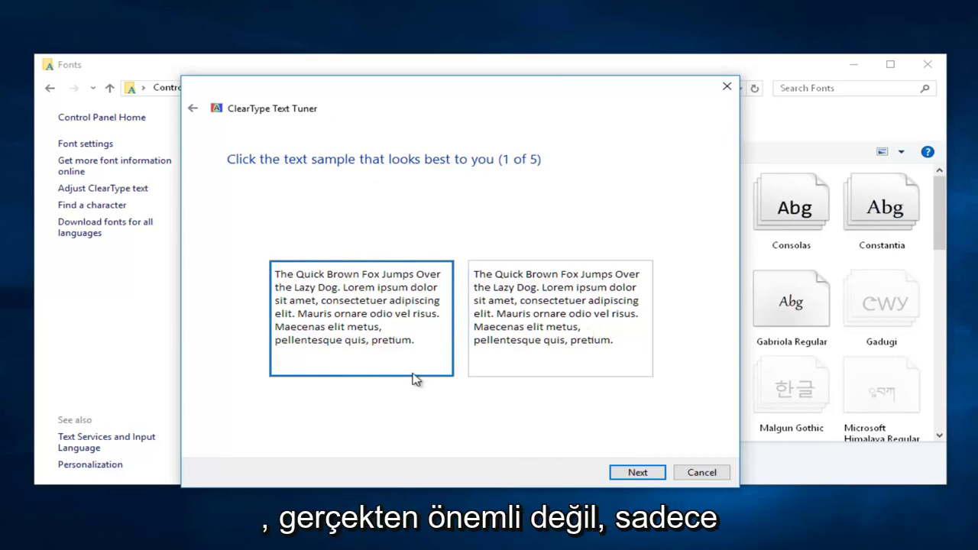
left_click(642, 472)
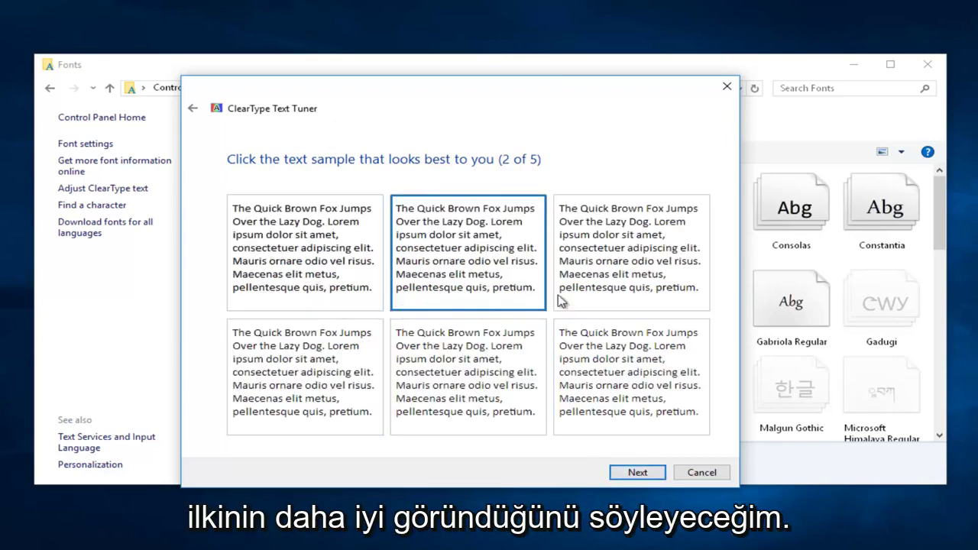
left_click(242, 240)
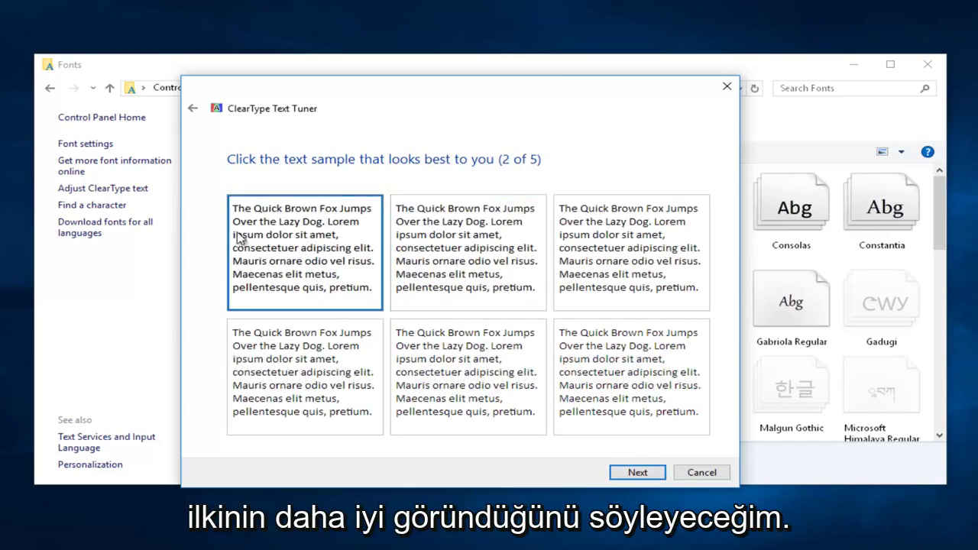
left_click(634, 473)
left_click(629, 471)
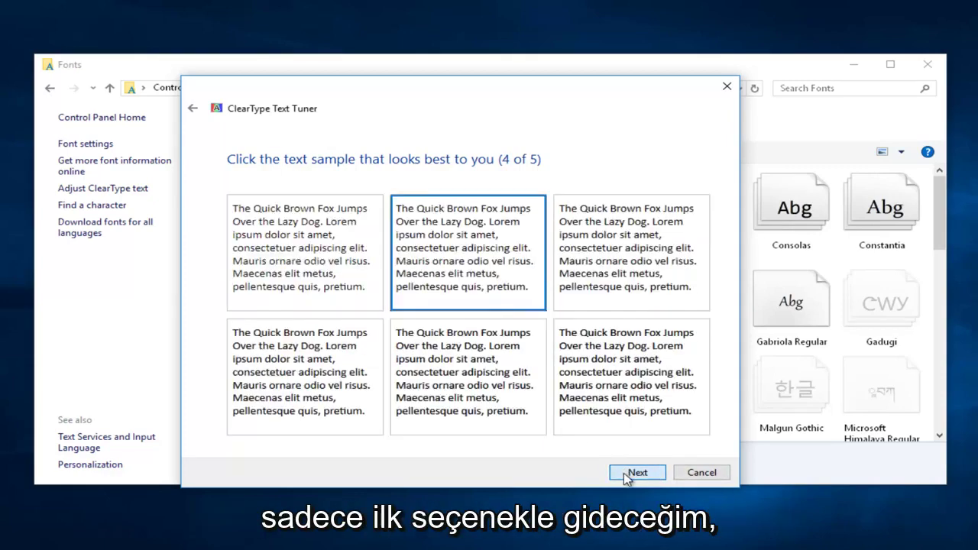
left_click(344, 239)
left_click(634, 471)
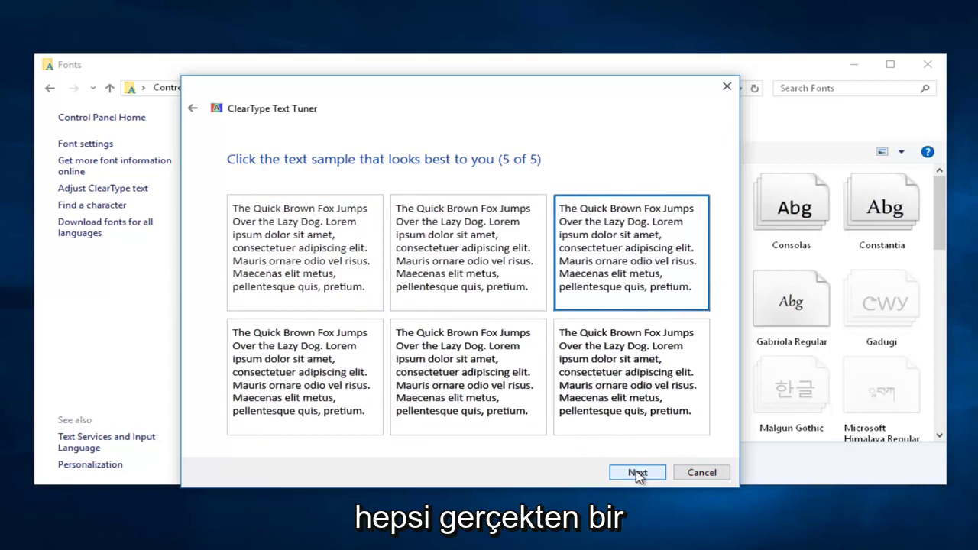
On page 5 of 5, compare several samples, settle on the bottom-middle one, and continue.
left_click(281, 252)
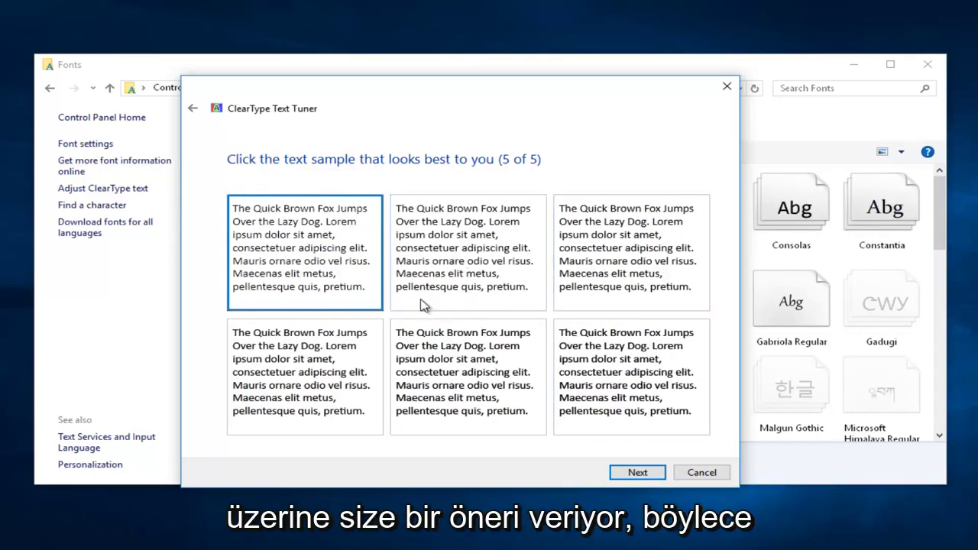
left_click(615, 248)
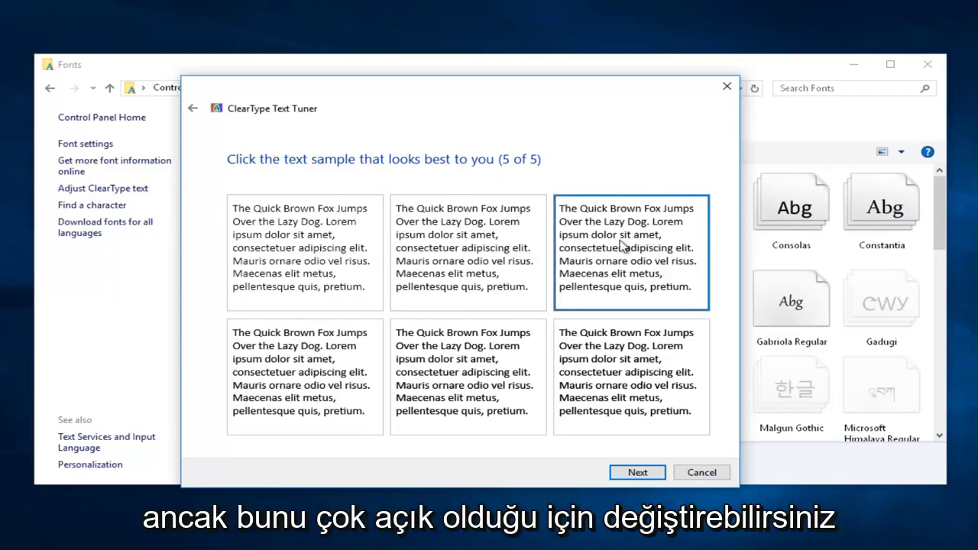
left_click(336, 256)
left_click(497, 355)
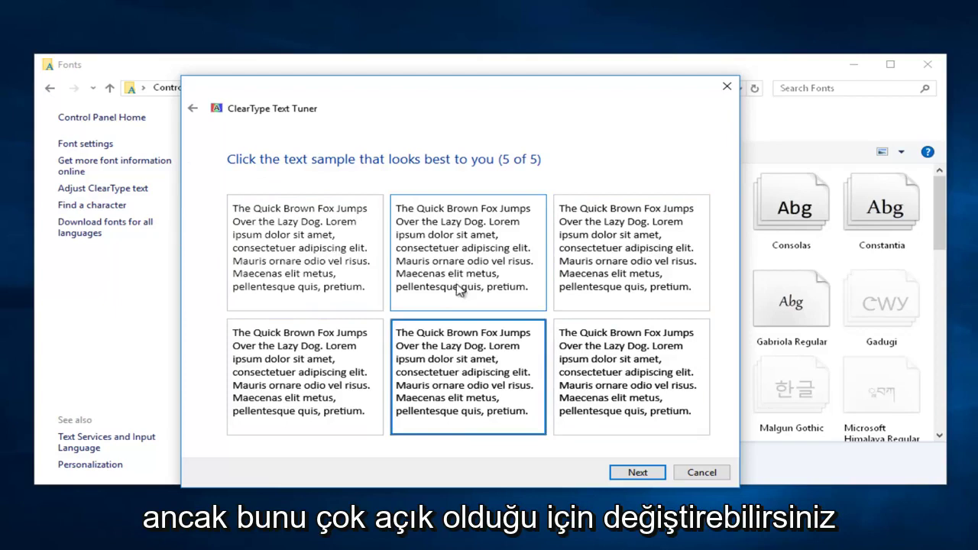
left_click(626, 263)
left_click(321, 302)
left_click(638, 403)
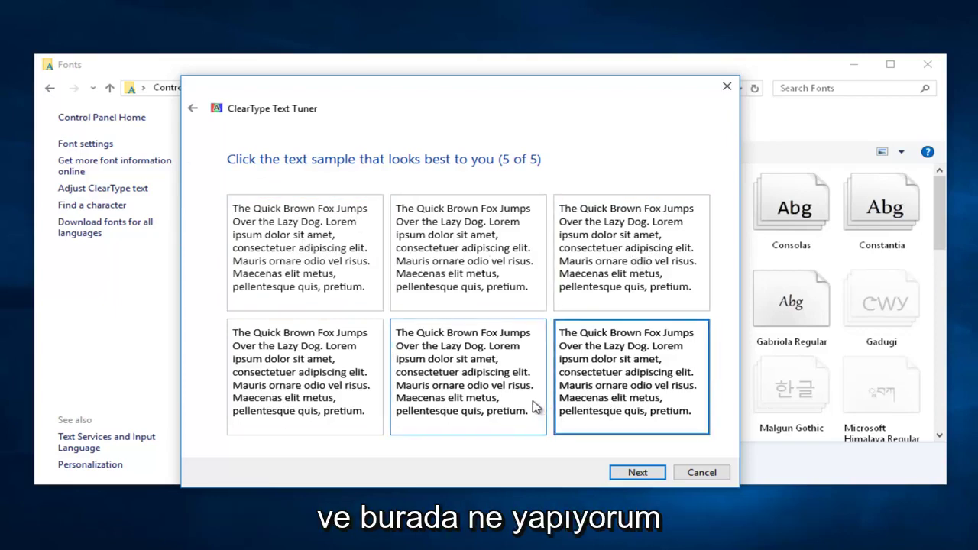
left_click(527, 367)
left_click(633, 473)
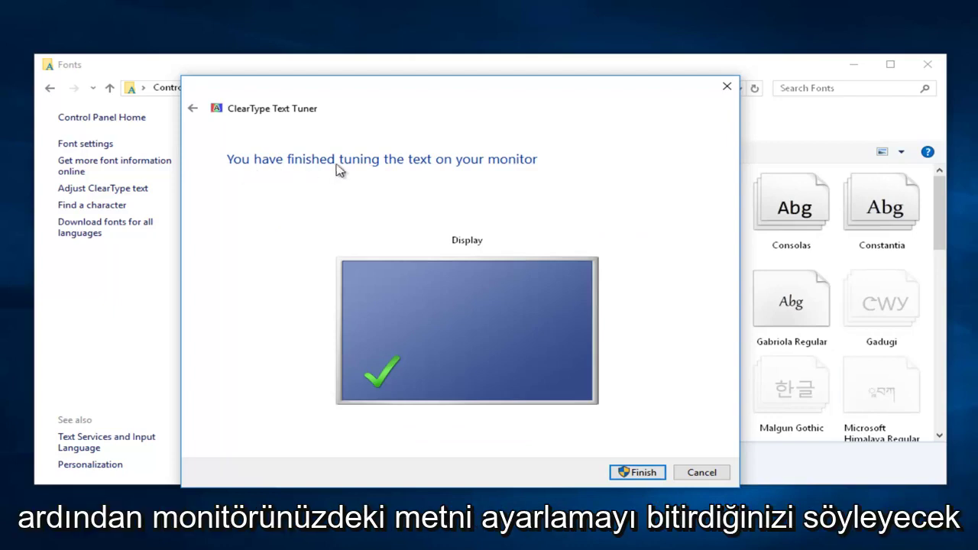
Finish the ClearType tuning so the tuner closes back to the Fonts folder.
left_click(639, 473)
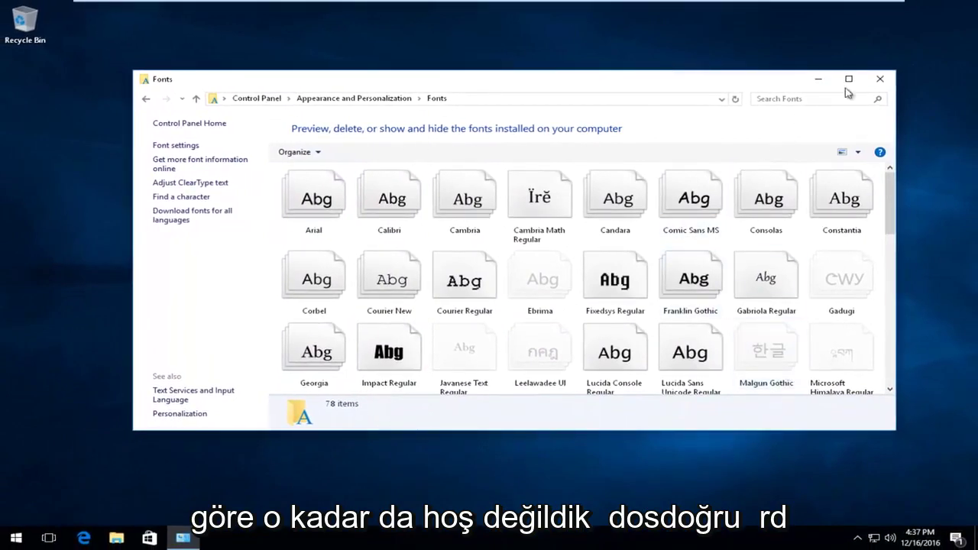
Close the Fonts window, leaving only the empty desktop.
left_click(879, 81)
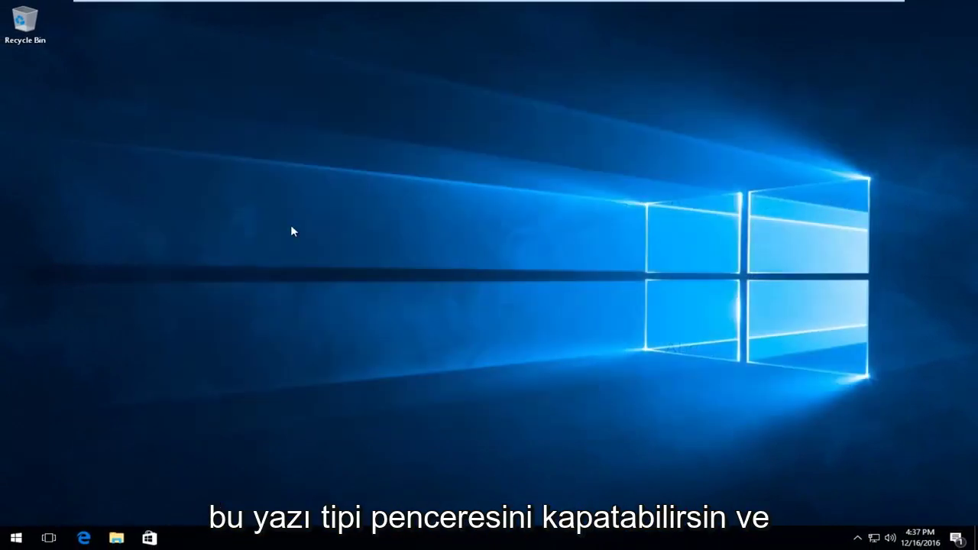